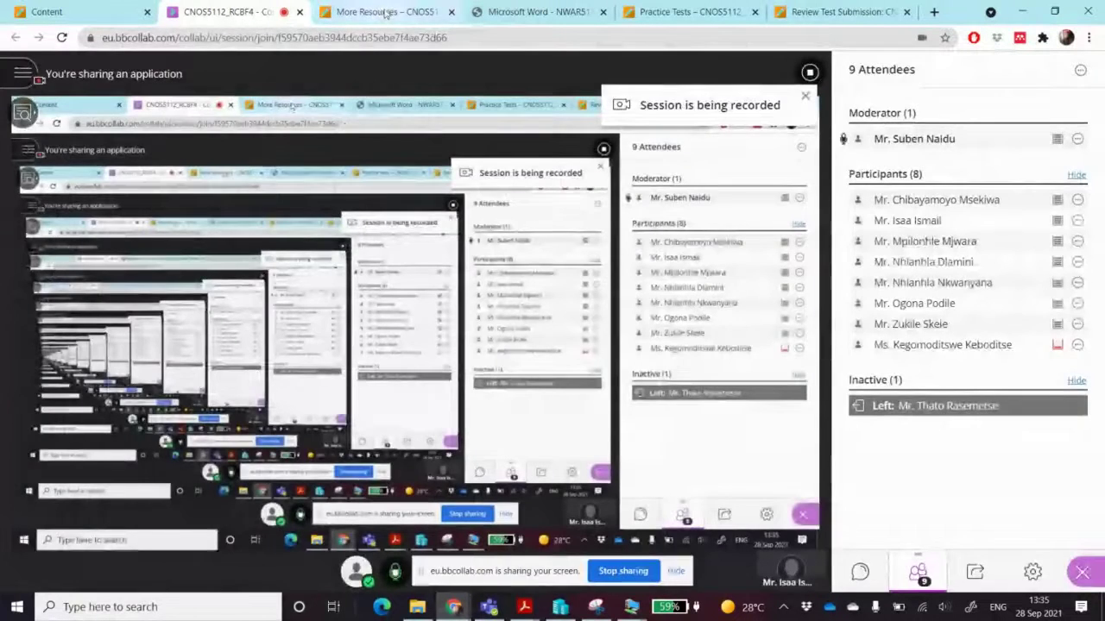
Switch to the PC2 virtual machine's connection window and open File Explorer in it
left_click(385, 12)
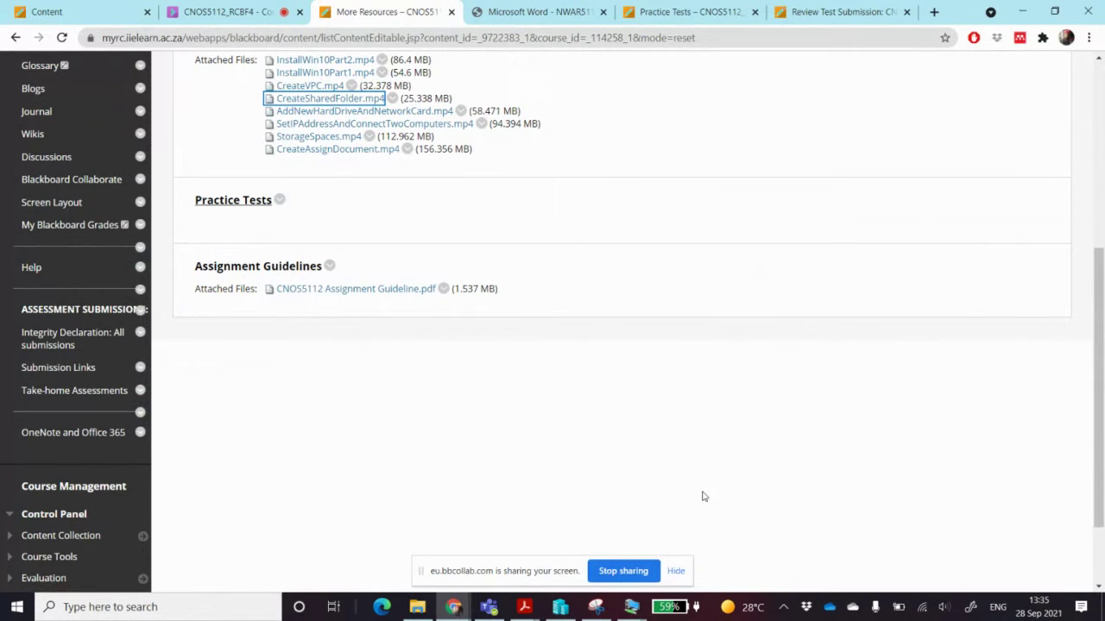
left_click(633, 608)
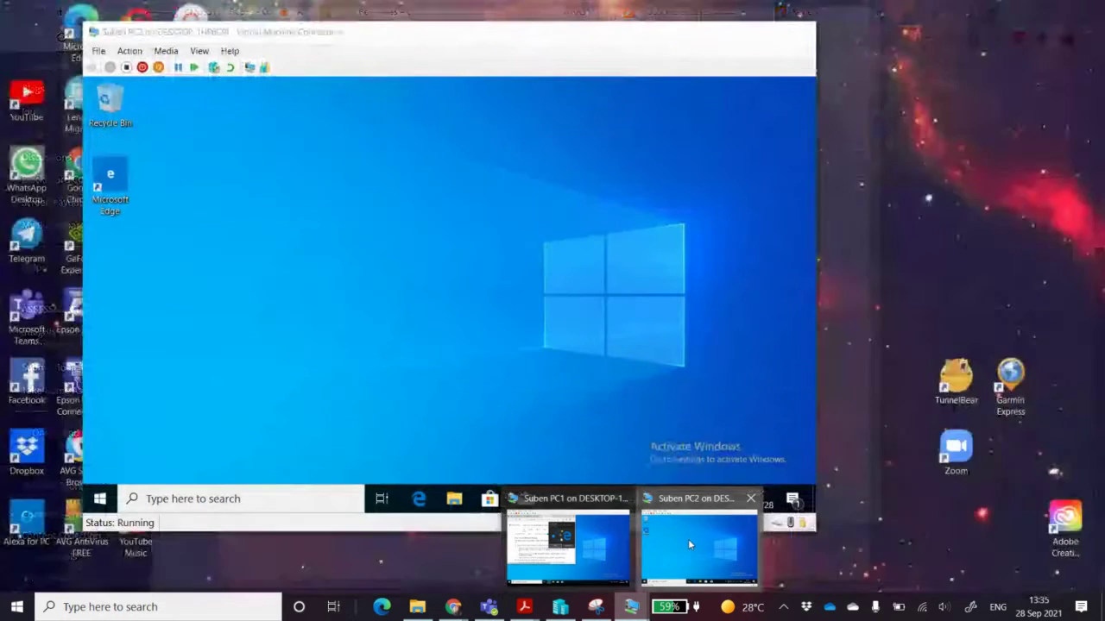
left_click(688, 538)
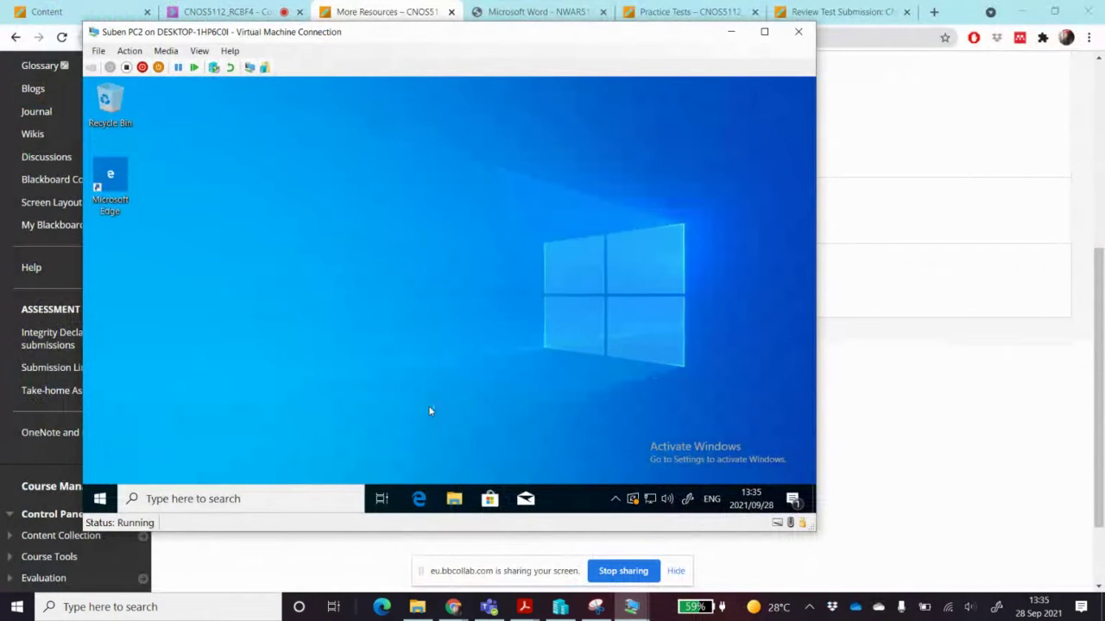
left_click(454, 499)
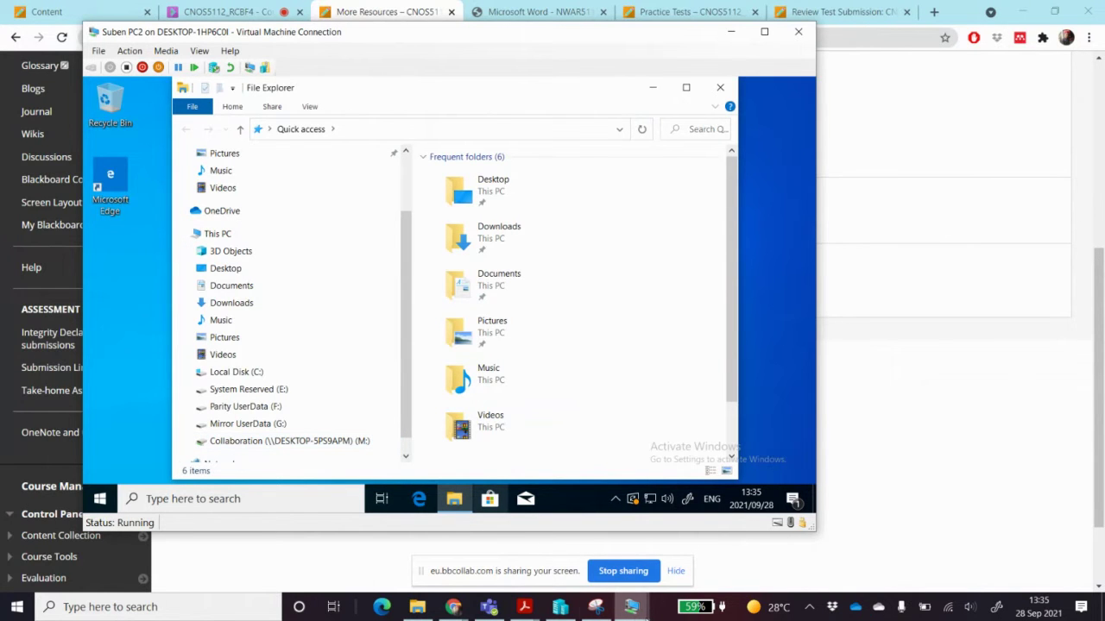
Switch to the PC1 virtual machine, decline the browser's import offer, close Edge with all its tabs and shift the machine's window aside
mouse_move(634, 610)
left_click(616, 563)
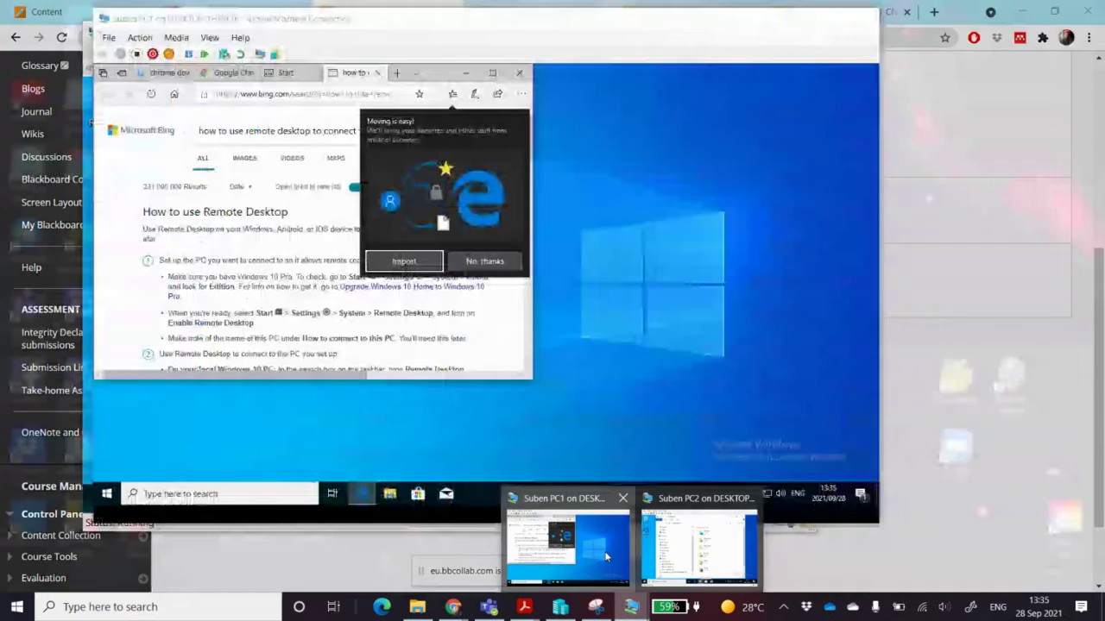
left_click(484, 260)
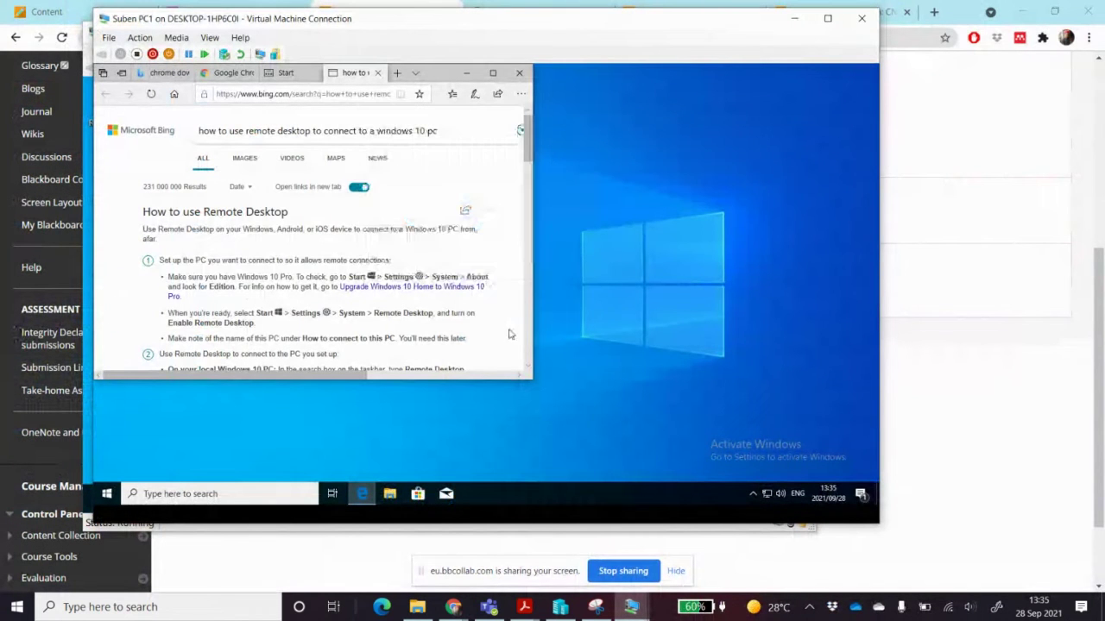
left_click(519, 72)
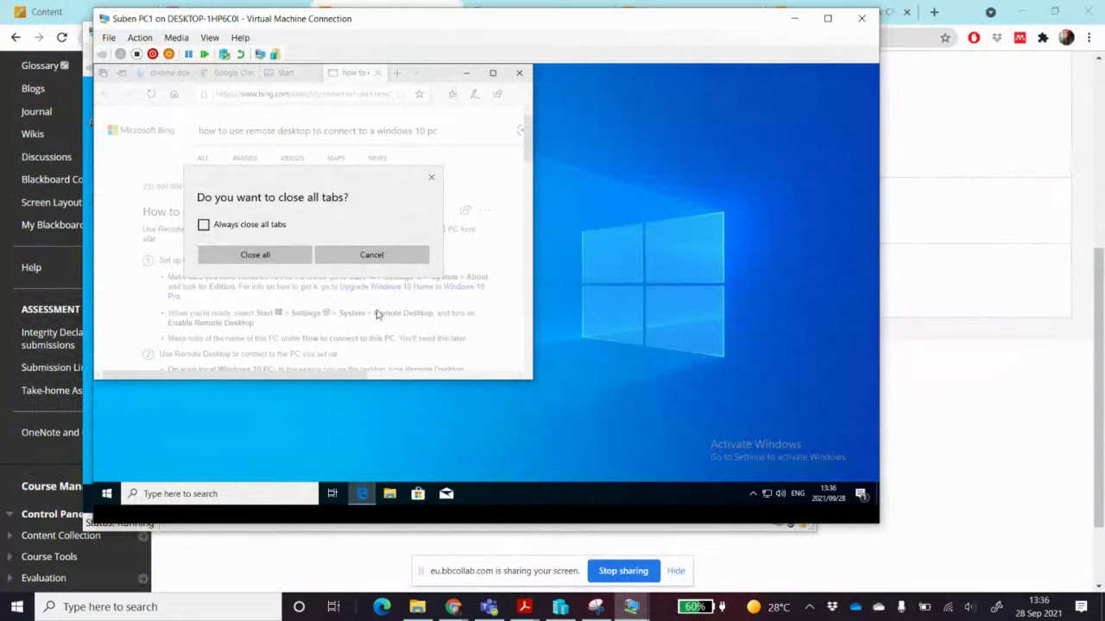
left_click(275, 253)
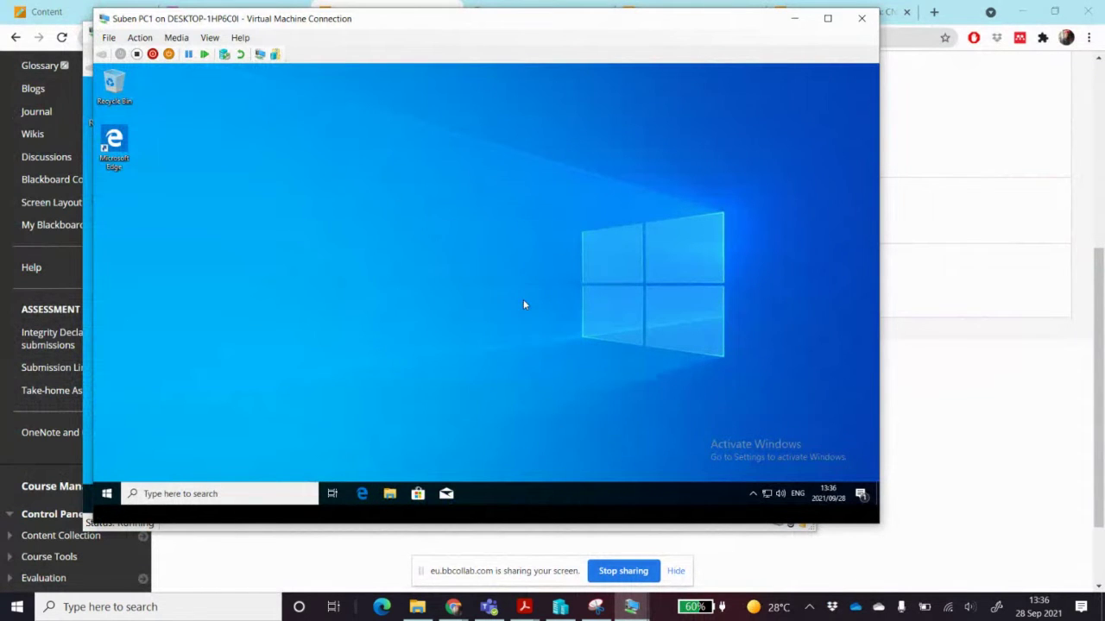
left_click_drag(530, 23, 604, 29)
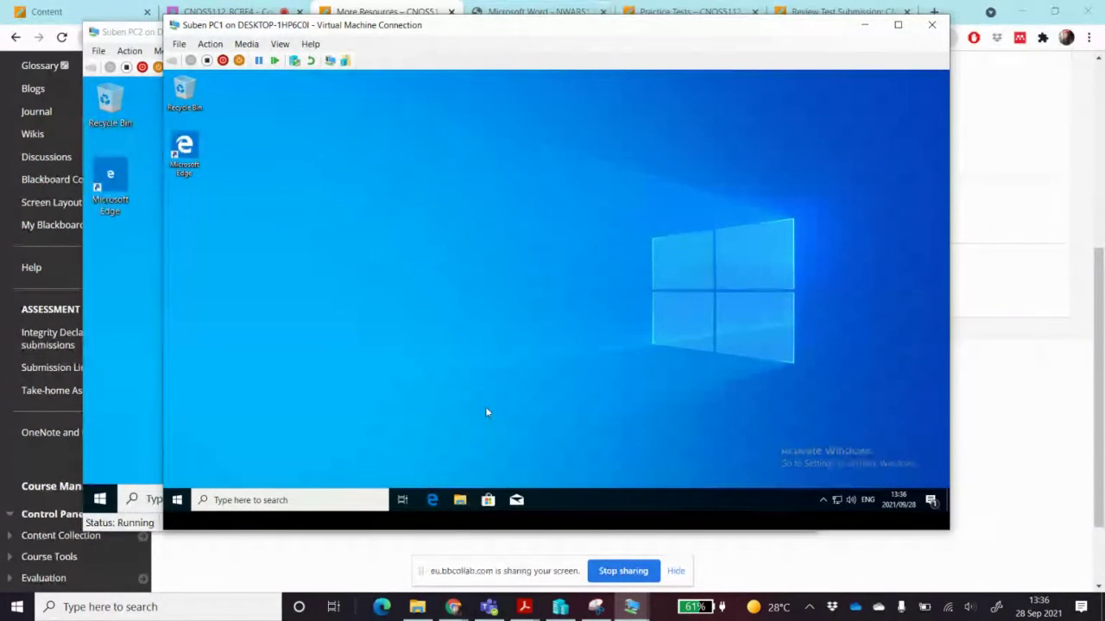
On the PC1 virtual machine, create a folder named Collab2 on the Parity UserData (F:) drive
key("super+e")
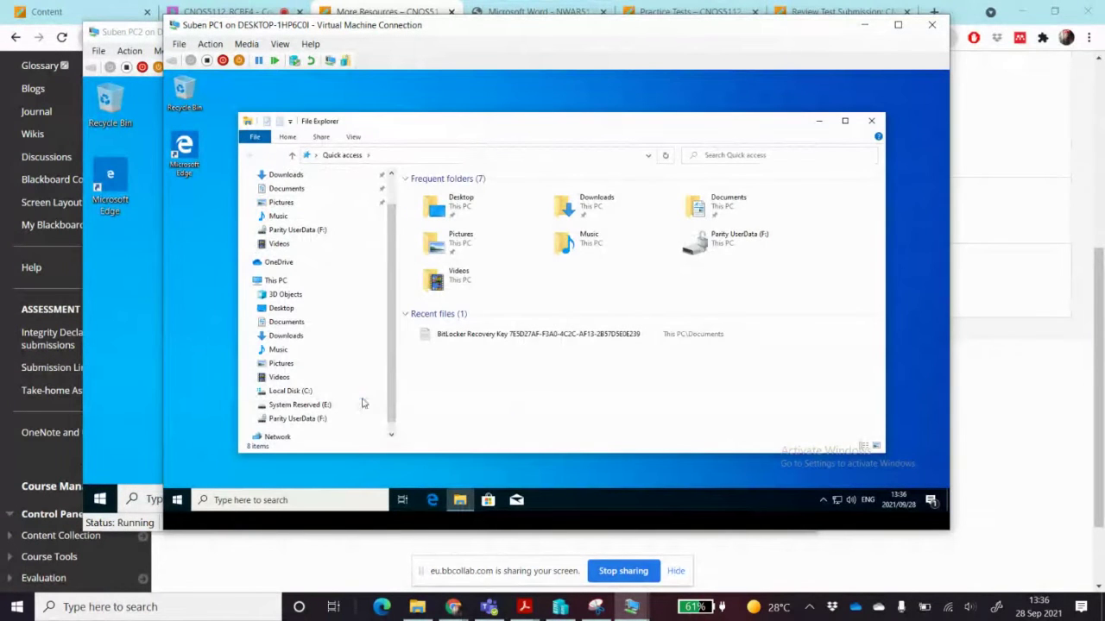
left_click(290, 393)
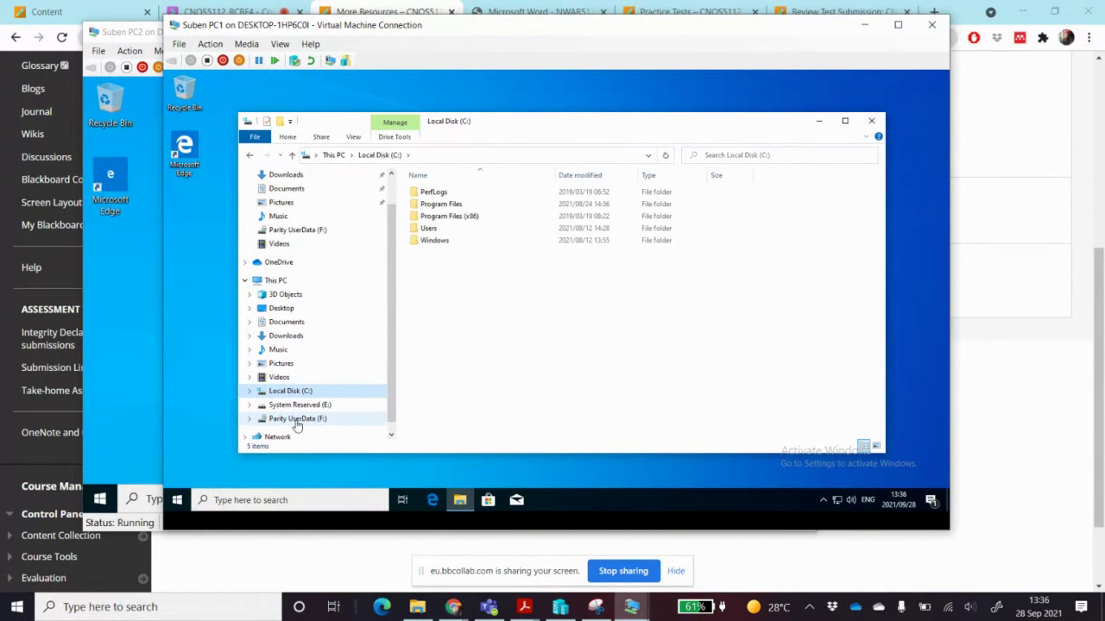
left_click(297, 421)
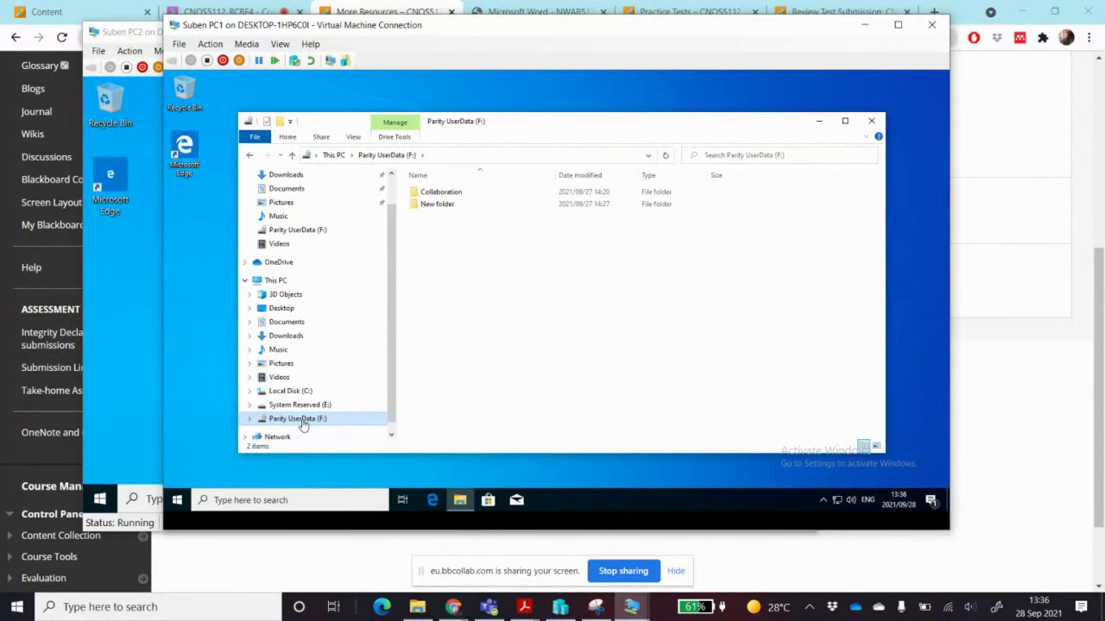
right_click(443, 254)
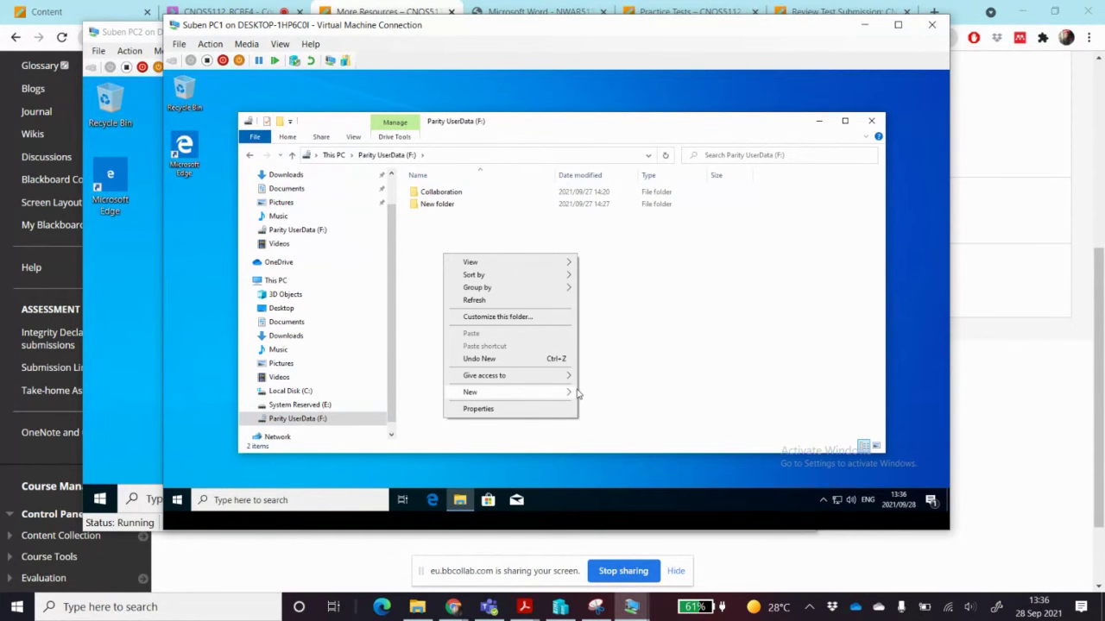
left_click(606, 392)
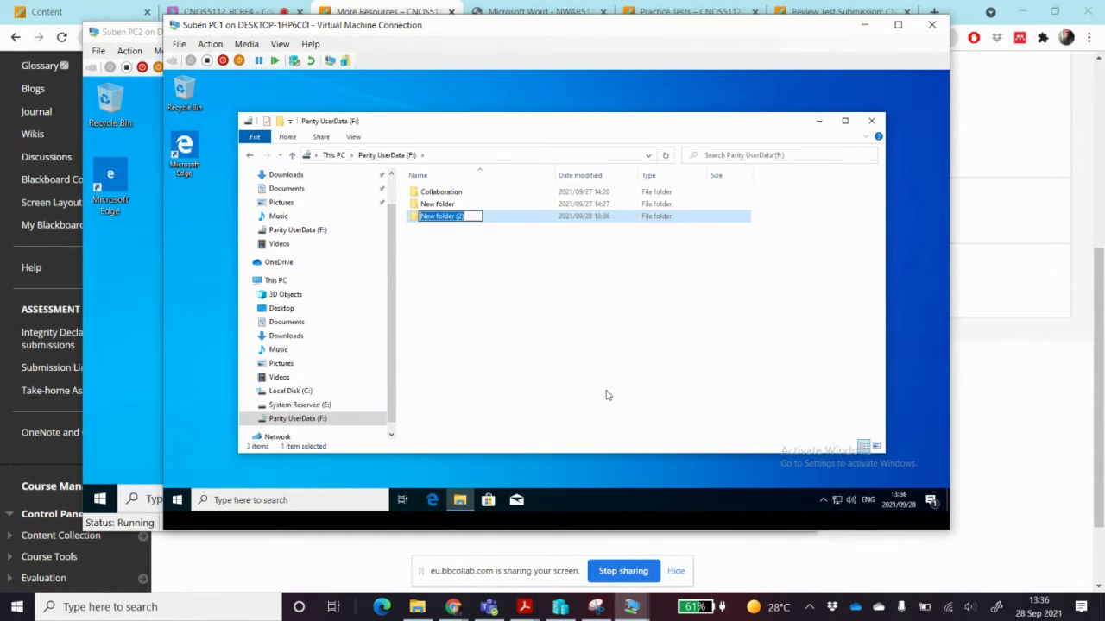
type("Colla")
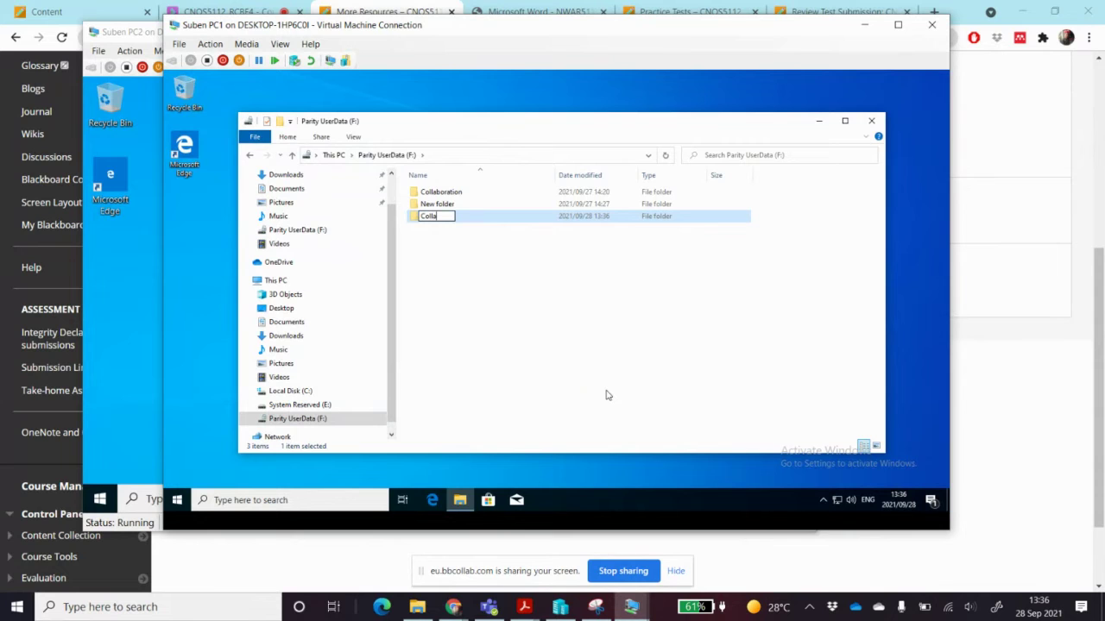
type("b2")
key("Return")
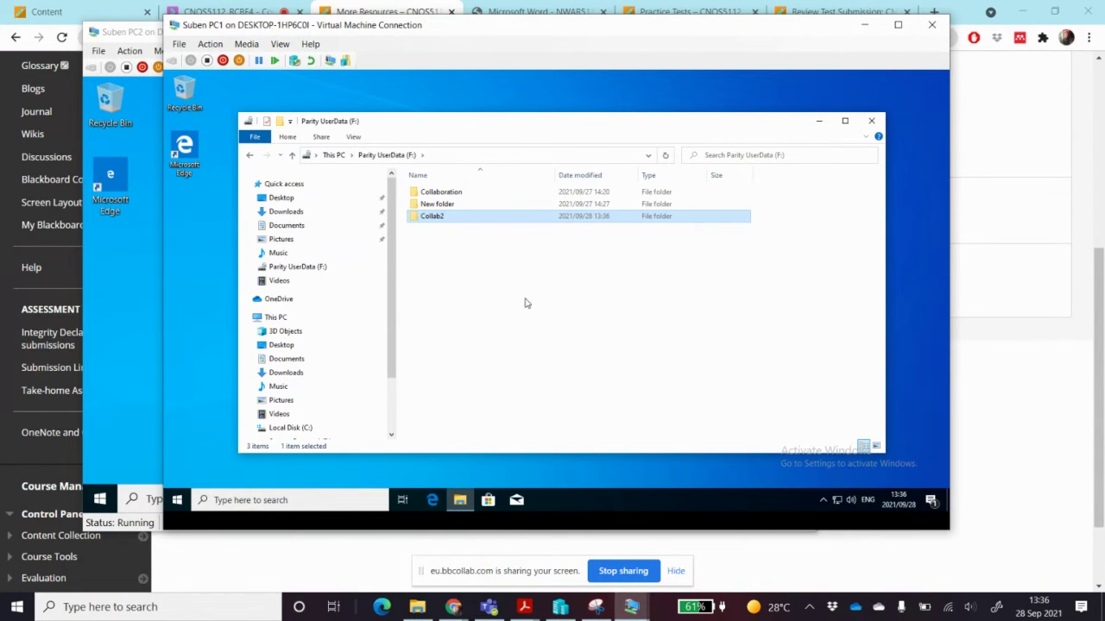
Share the Collab2 folder over the network, keeping its owner as the only person with access
right_click(470, 221)
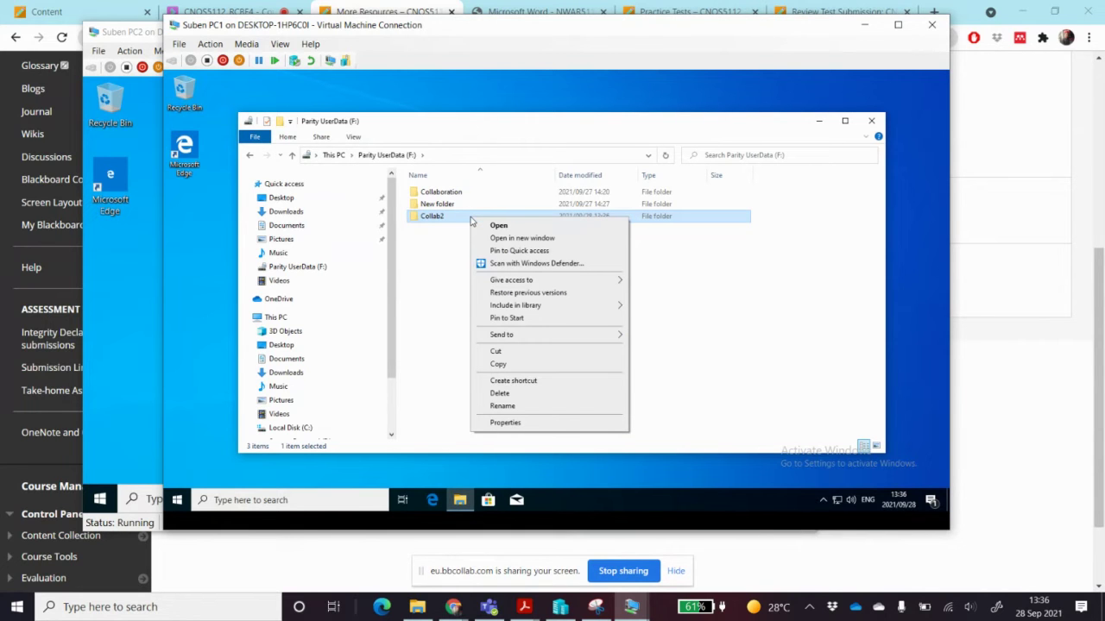
left_click(534, 423)
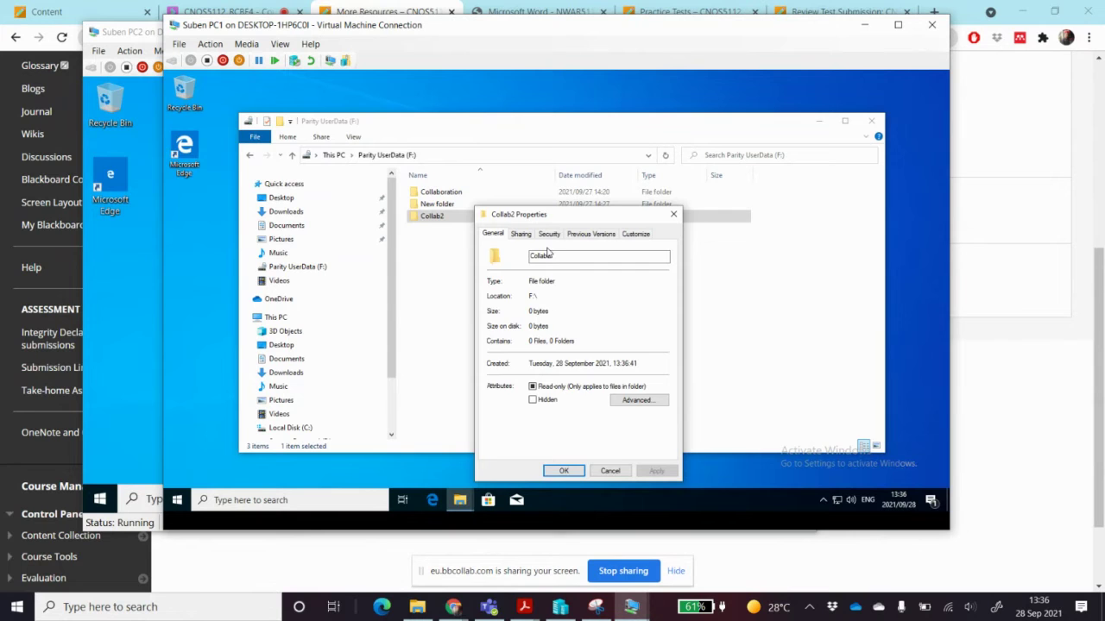
left_click(522, 234)
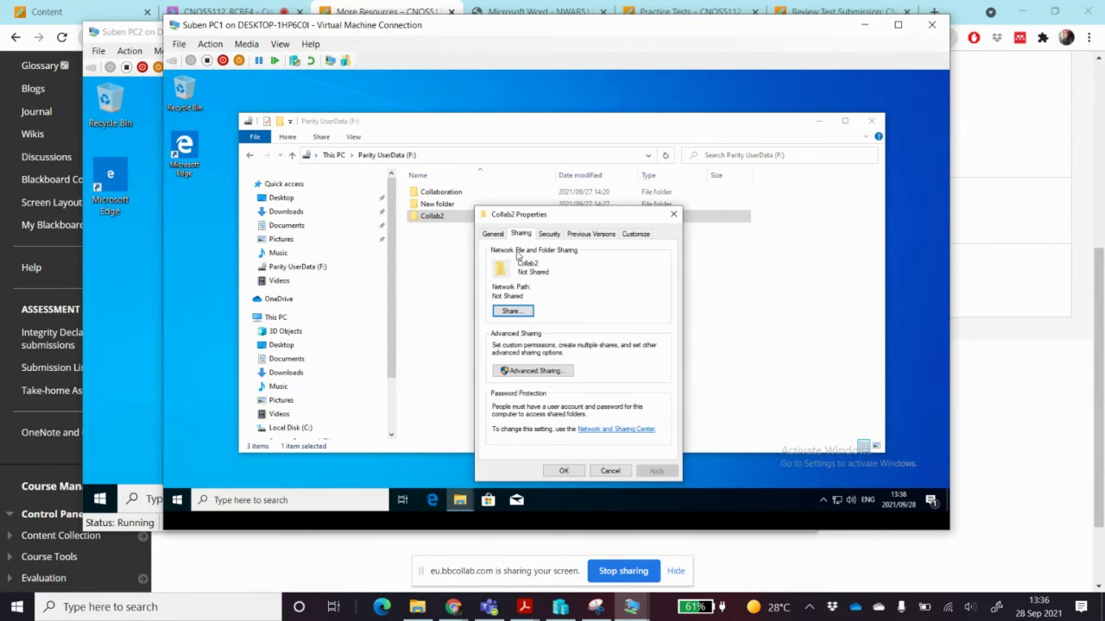
left_click(513, 311)
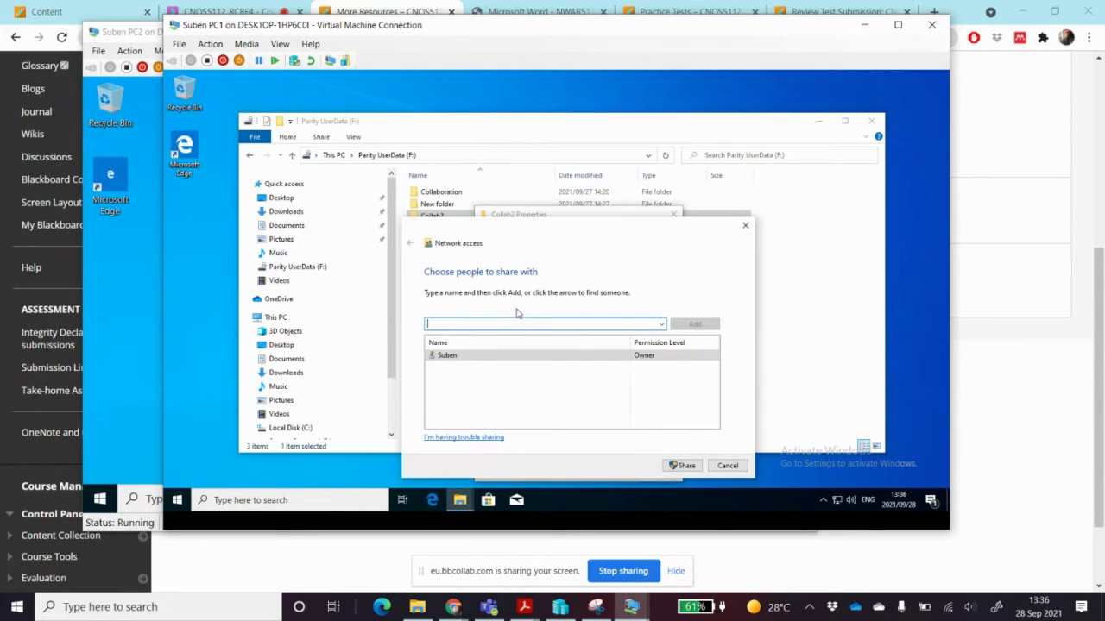
left_click(685, 467)
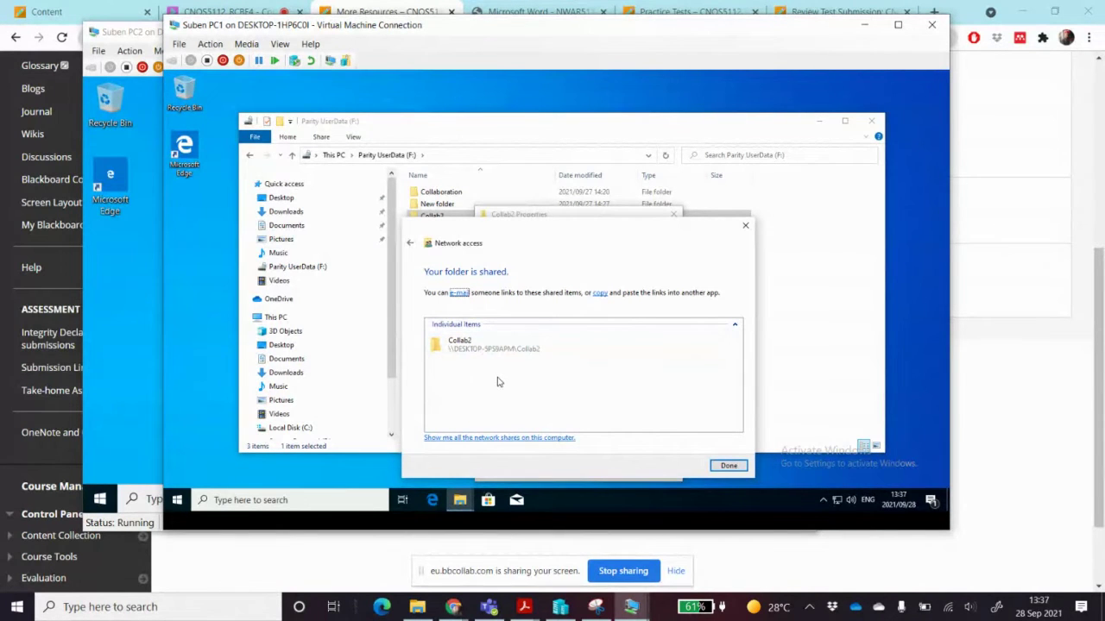
left_click(545, 352)
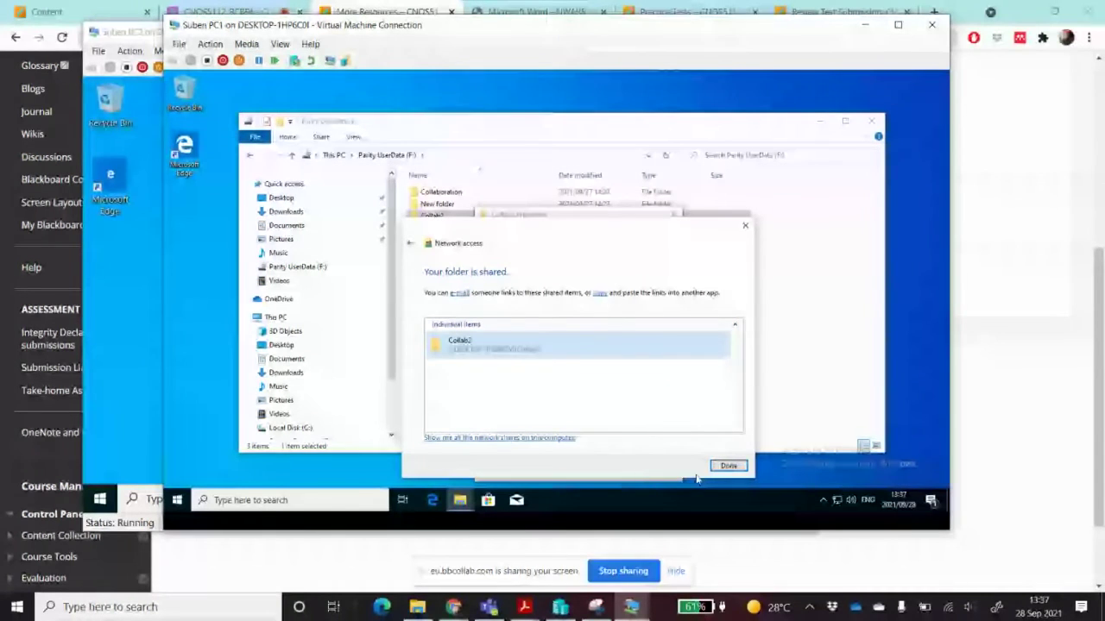
left_click(729, 465)
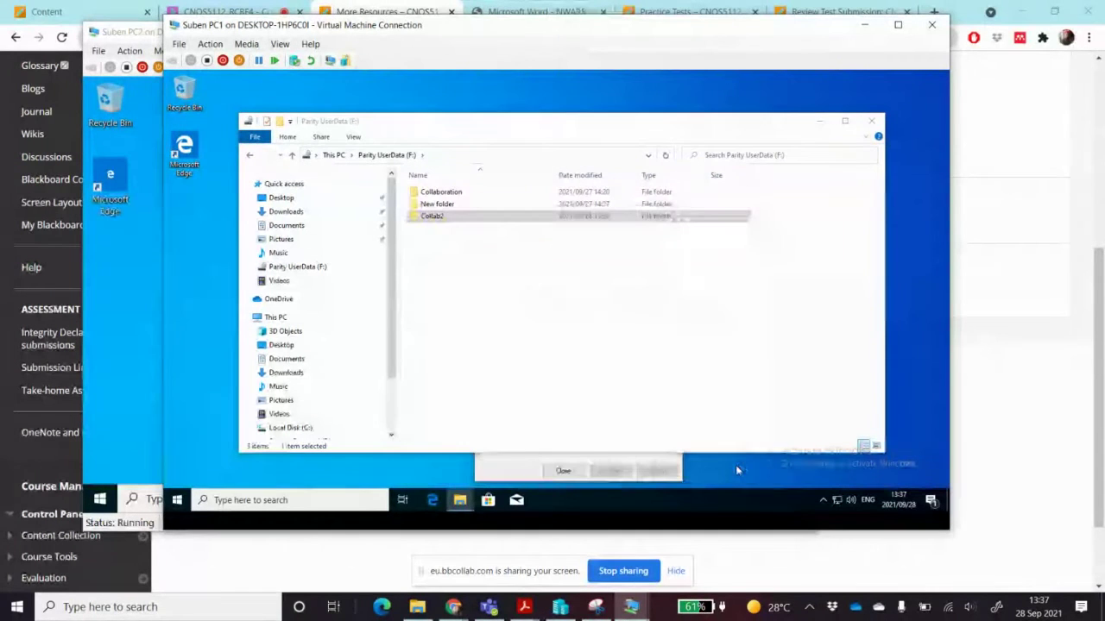
Copy the Collab2 folder's network path from its sharing properties
left_click(460, 220)
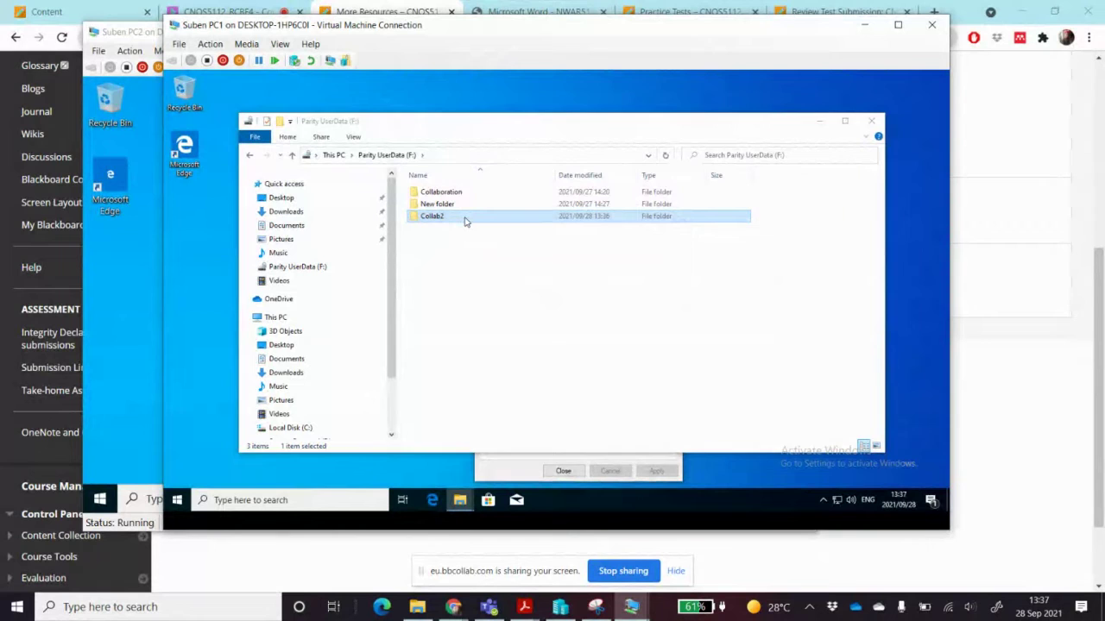
right_click(463, 221)
left_click(507, 424)
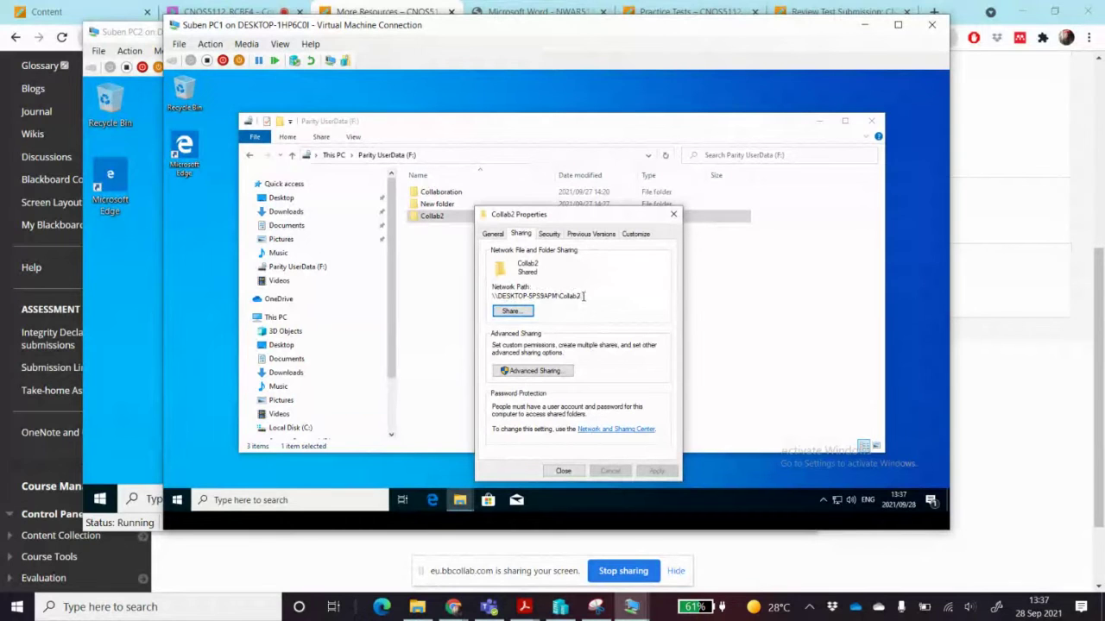
left_click_drag(583, 296, 491, 296)
key("ctrl+c")
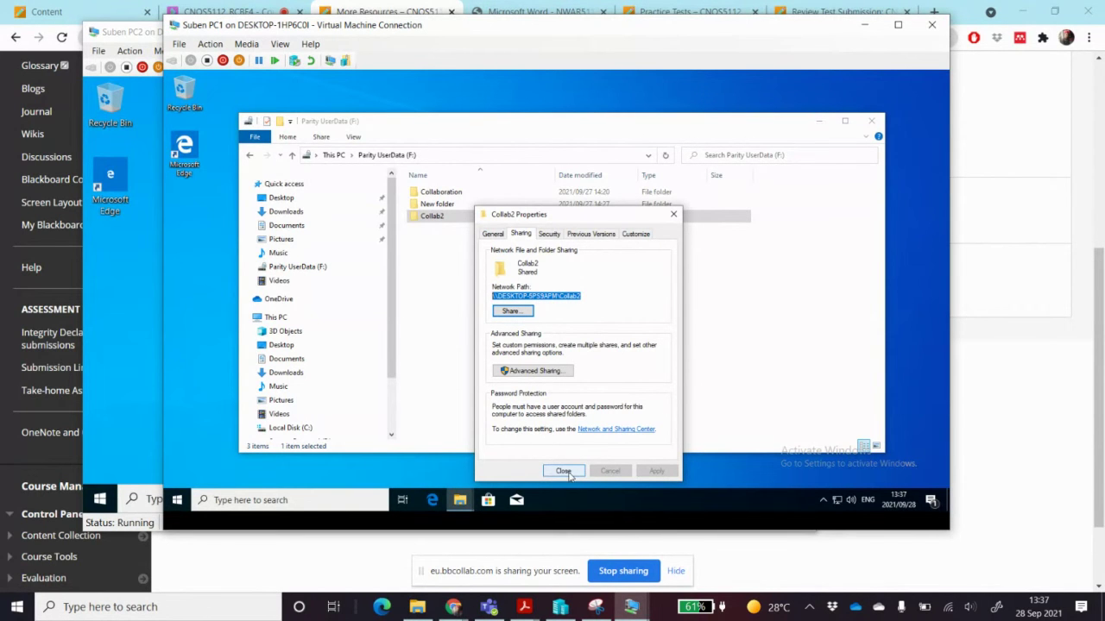
On the PC2 virtual machine, map the network folder \\DESKTOP-5PS9APM\Collab2 to drive letter Z:
left_click(136, 318)
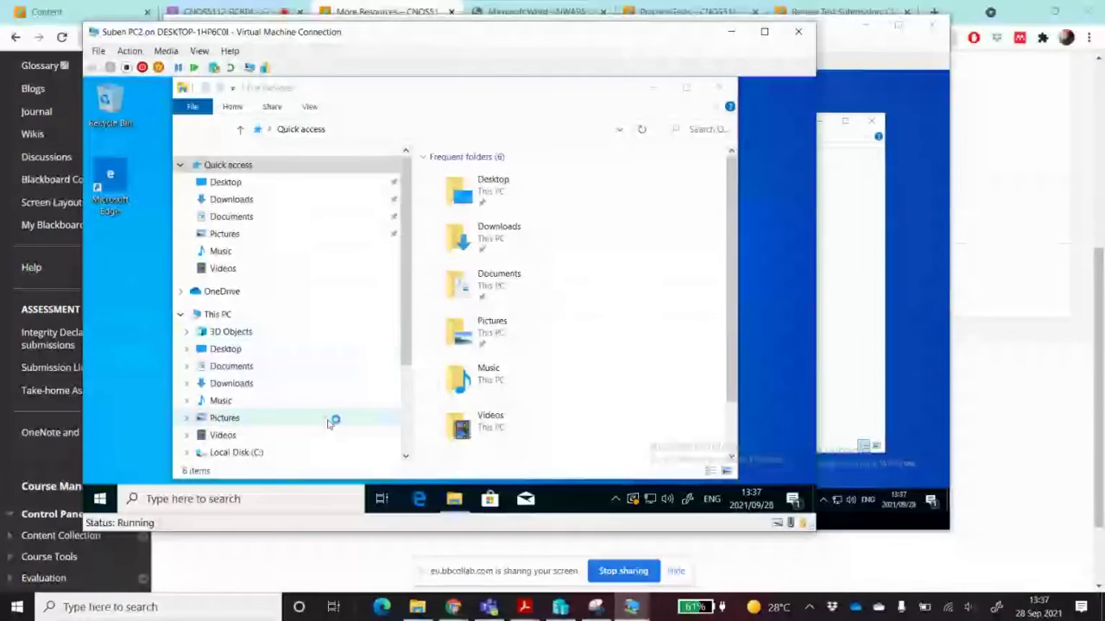
scroll(411, 340, "down", 3)
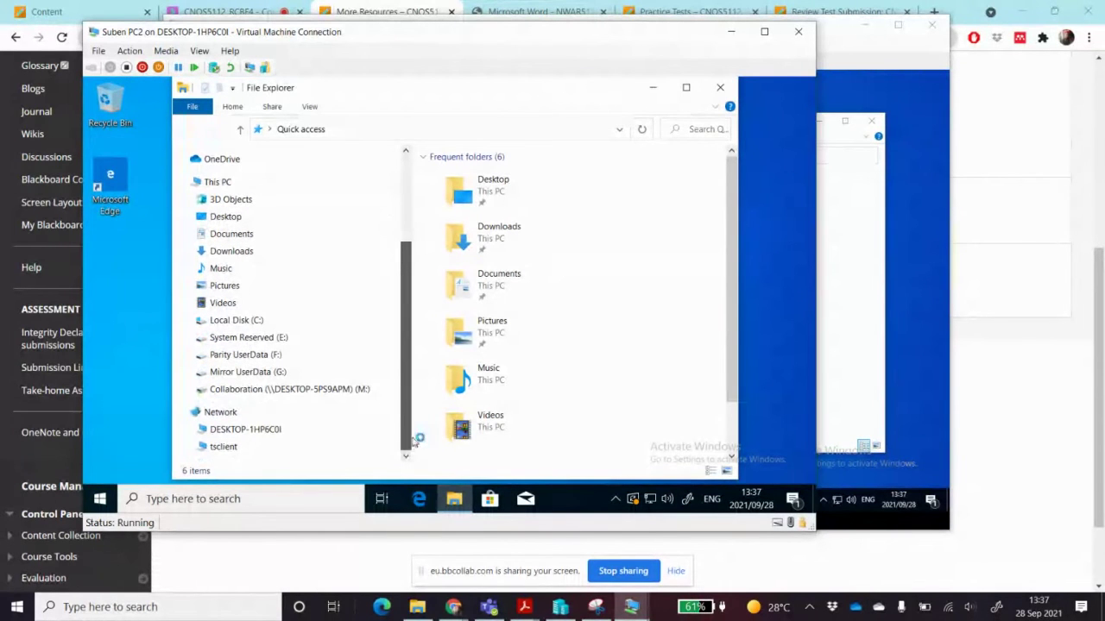
right_click(228, 417)
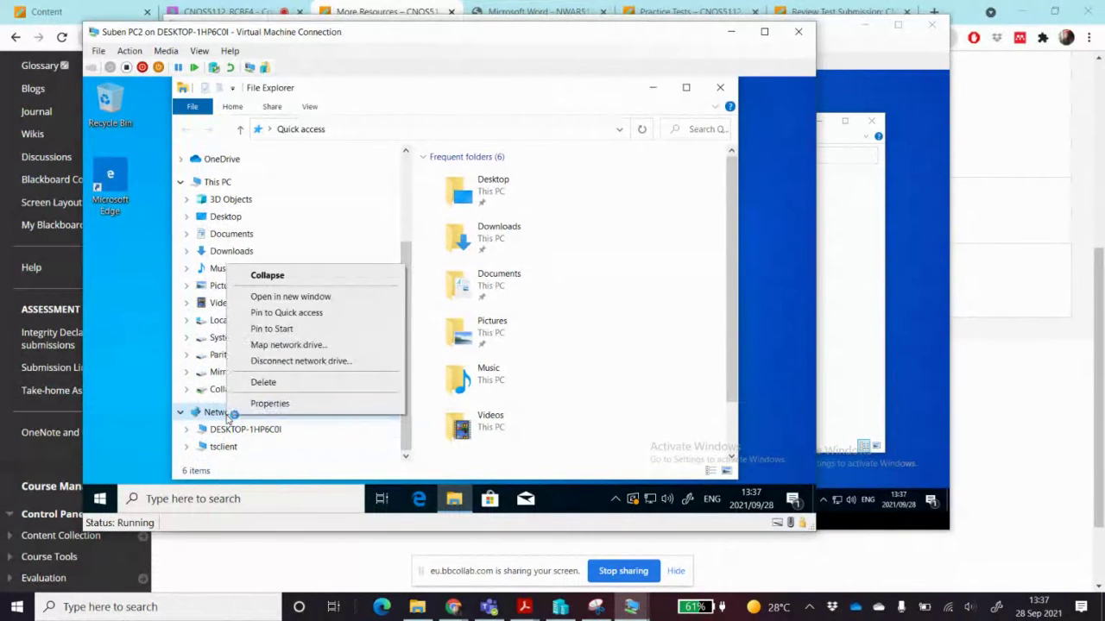
left_click(350, 345)
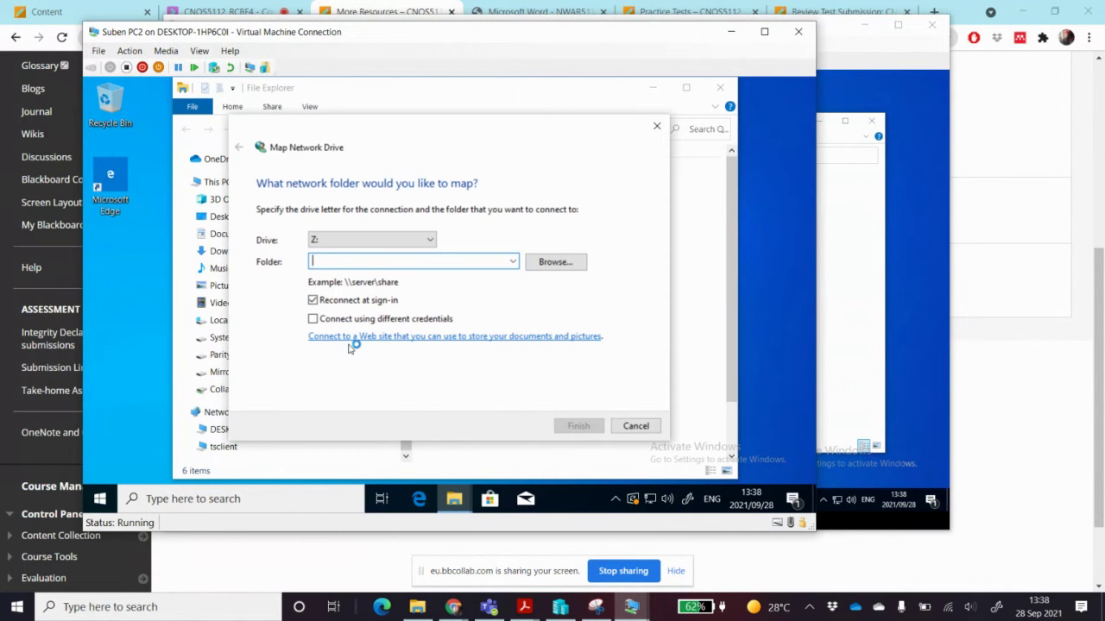
key("ctrl+v")
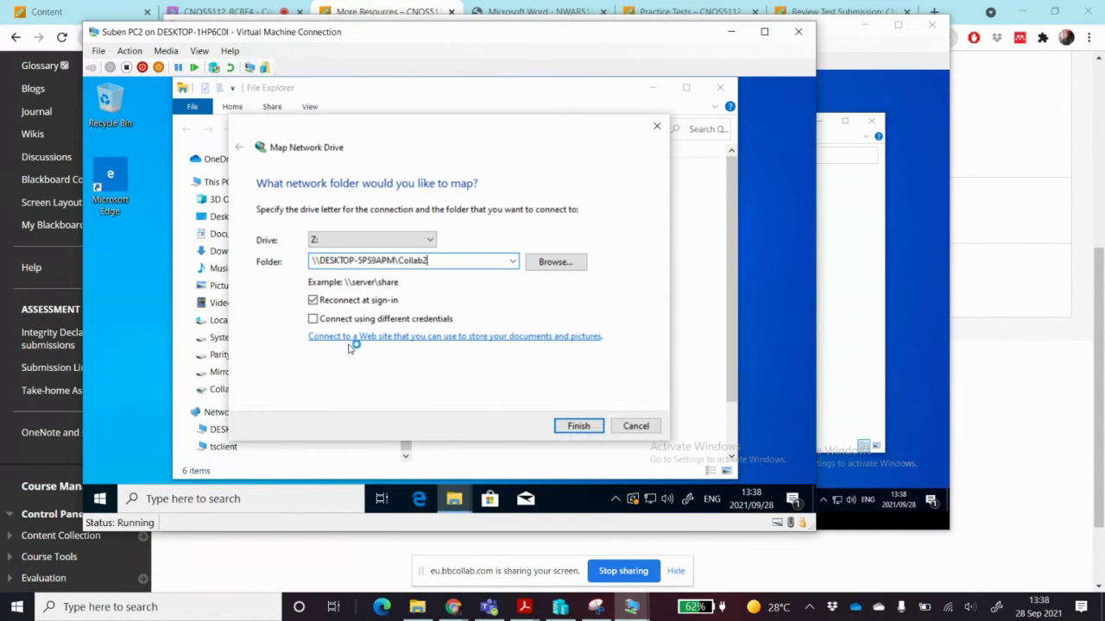
left_click(432, 241)
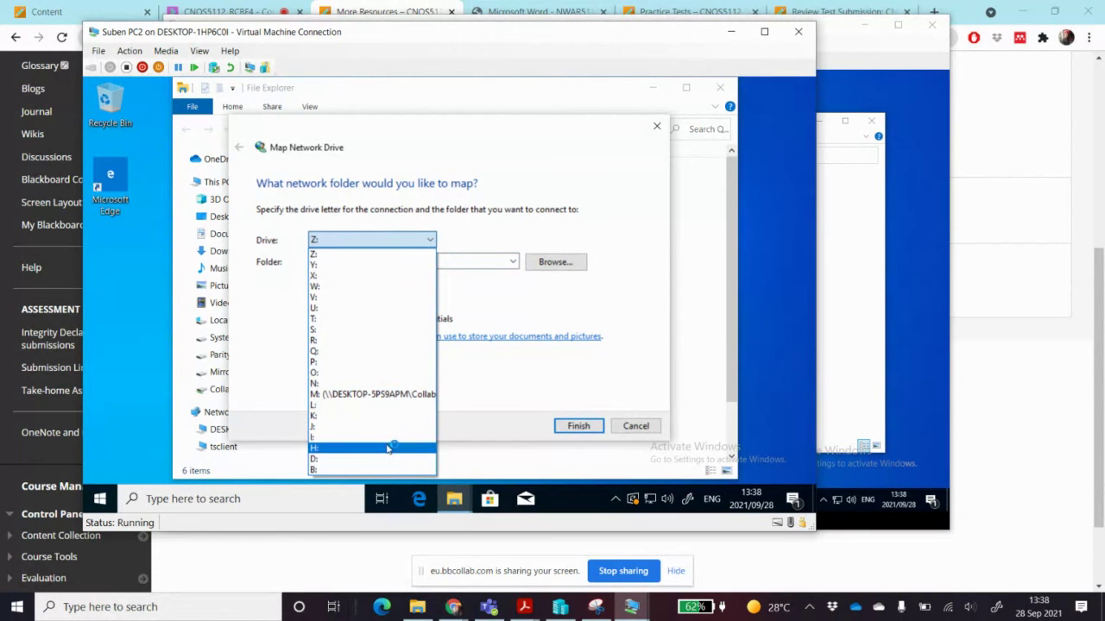
left_click(404, 256)
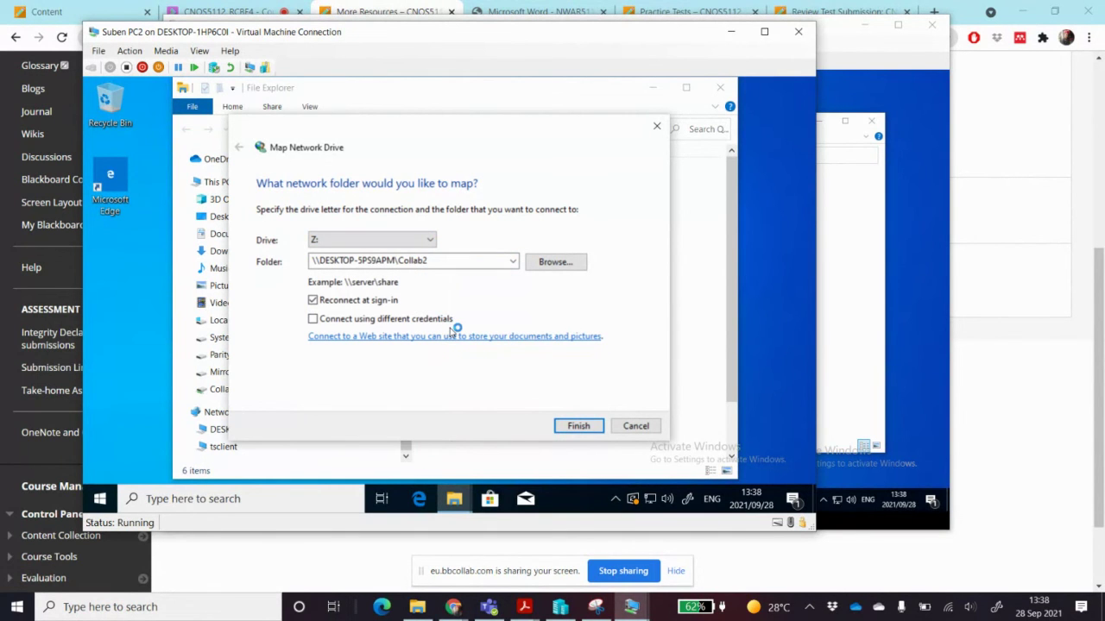
left_click(578, 427)
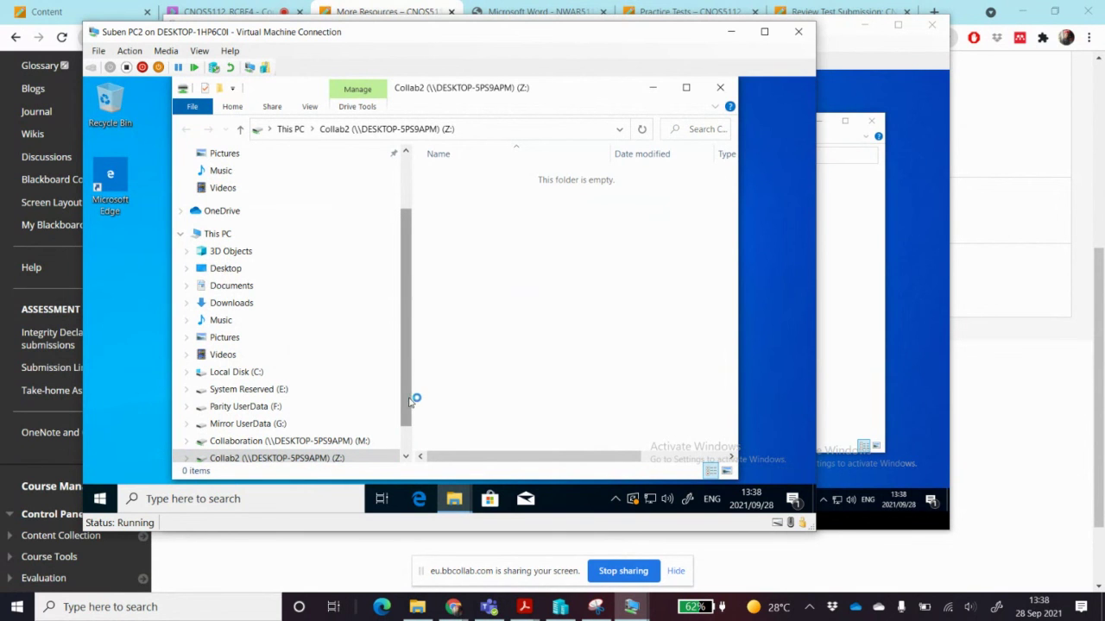
left_click_drag(411, 401, 414, 420)
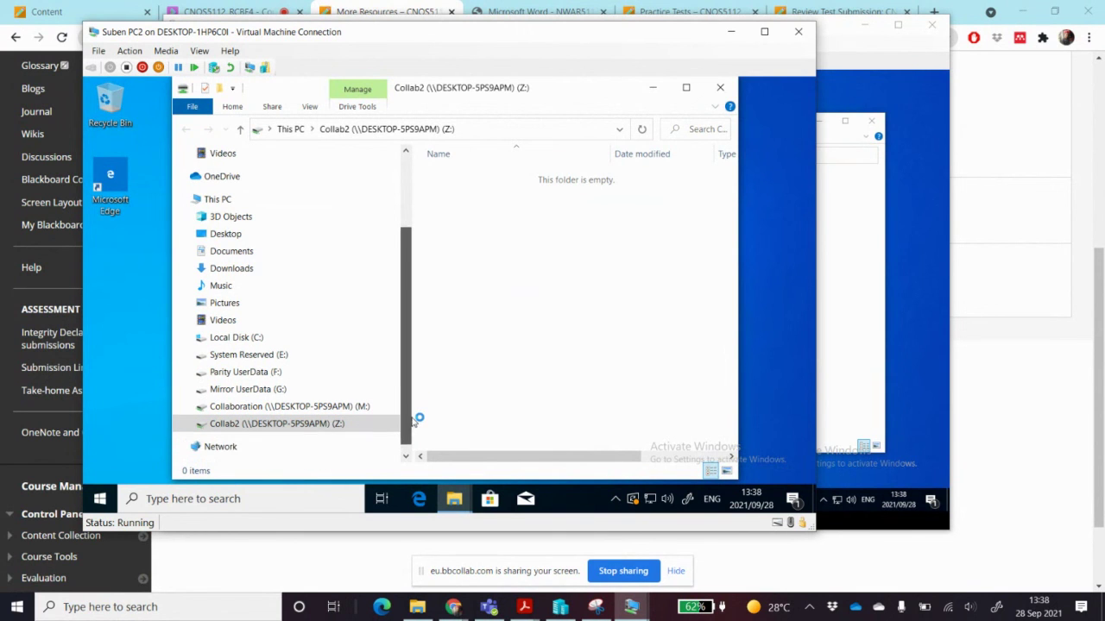